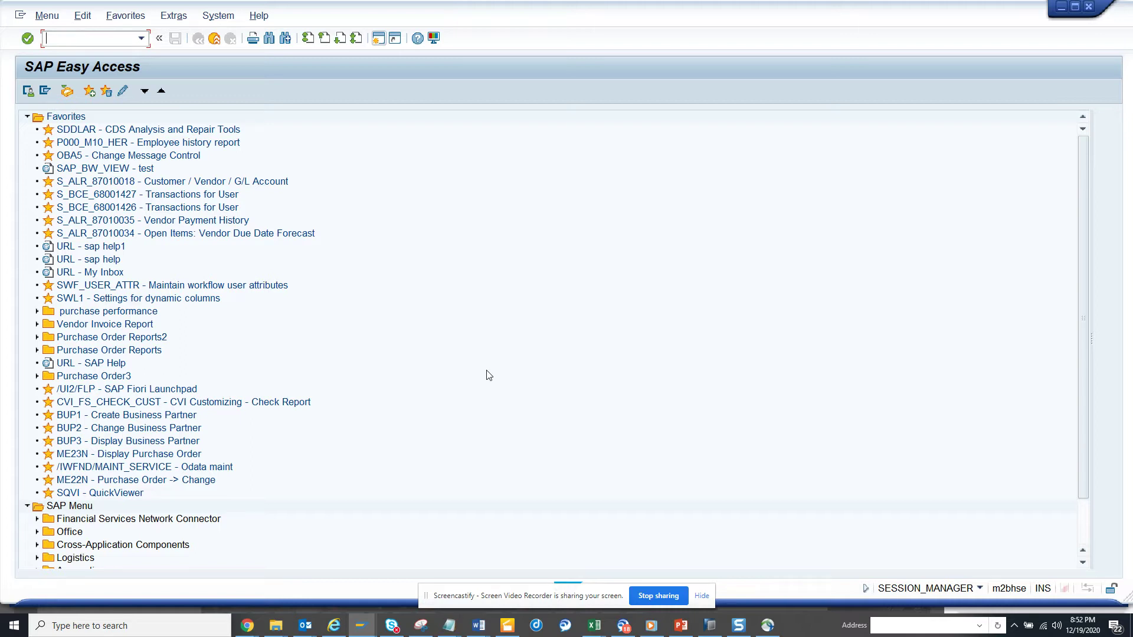
# Open FBL1N and delete company code 1710 so the field is blank
pyautogui.write('fbl1n')
pyautogui.press('Return')
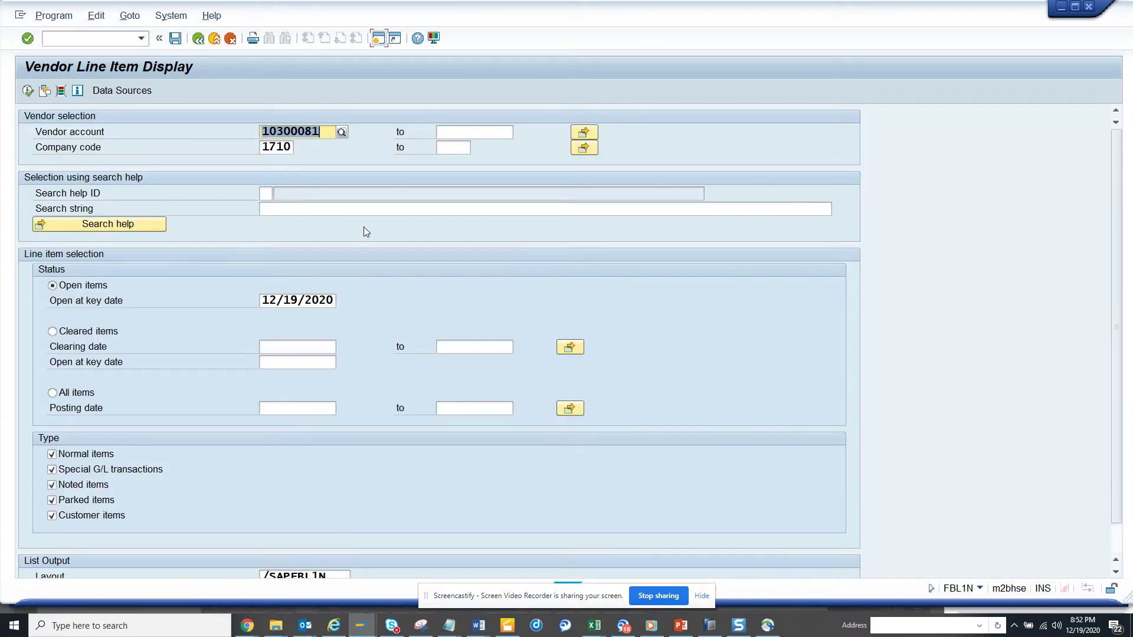
pyautogui.doubleClick(266, 148)
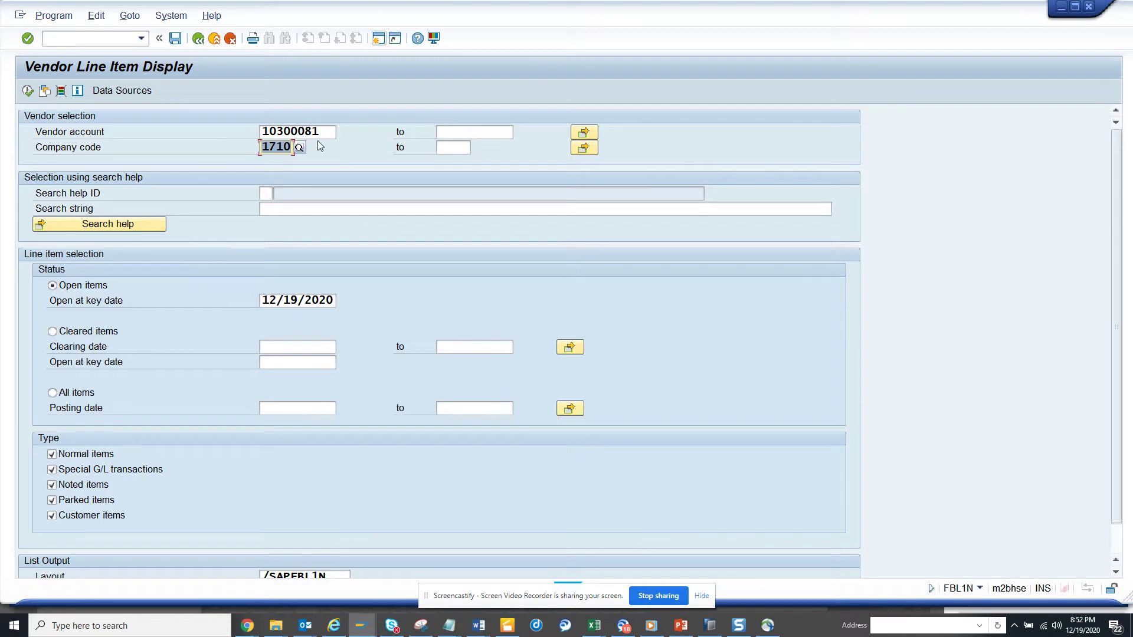
pyautogui.press('Delete')
pyautogui.click(334, 576)
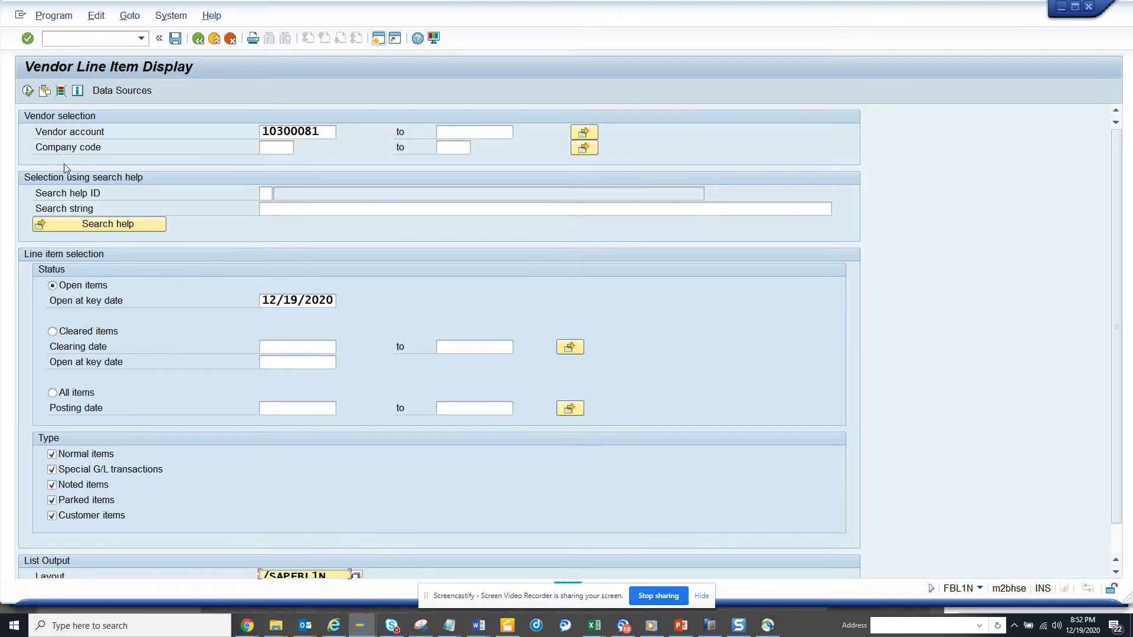
# Run the report, check Net Due Date on the four open EUR items (137,600.00-), and start a new session
pyautogui.click(28, 91)
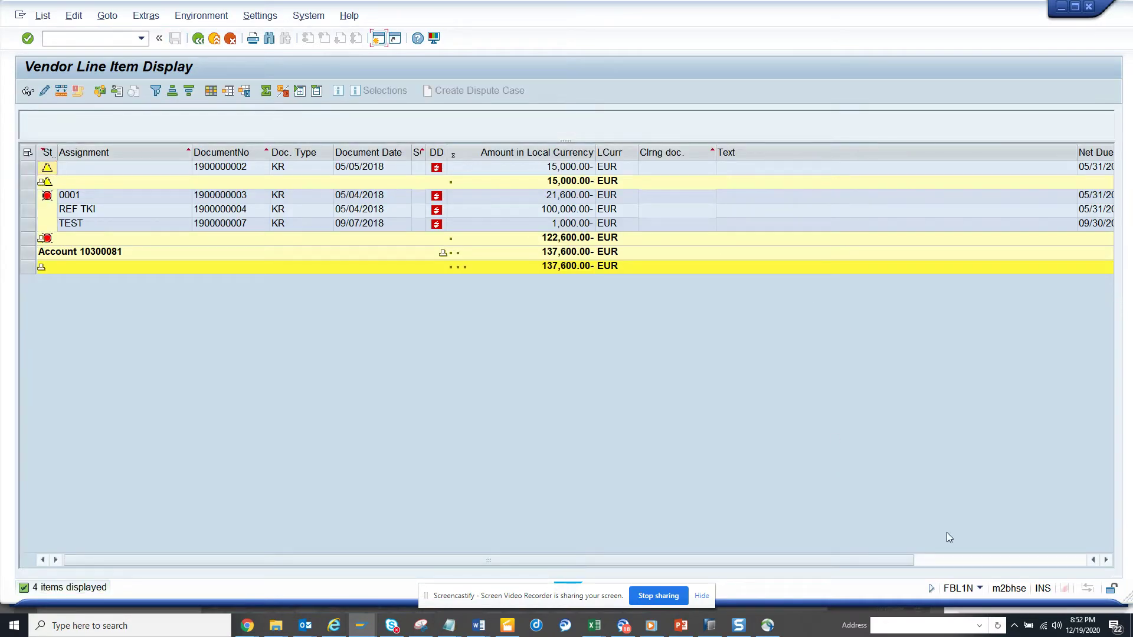
pyautogui.click(967, 559)
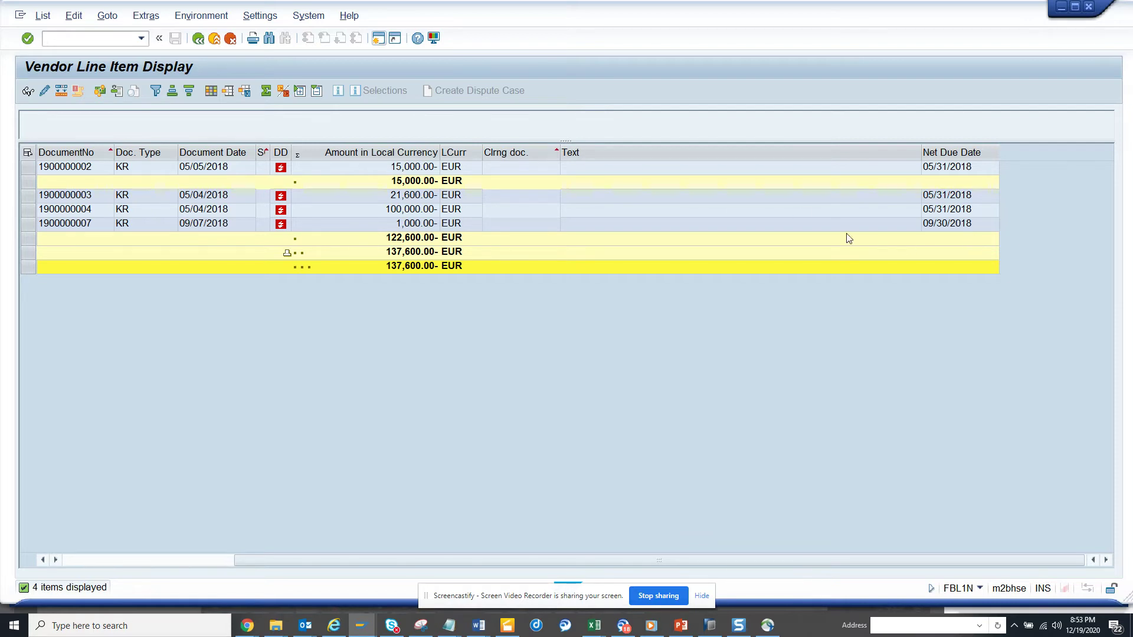
pyautogui.click(378, 38)
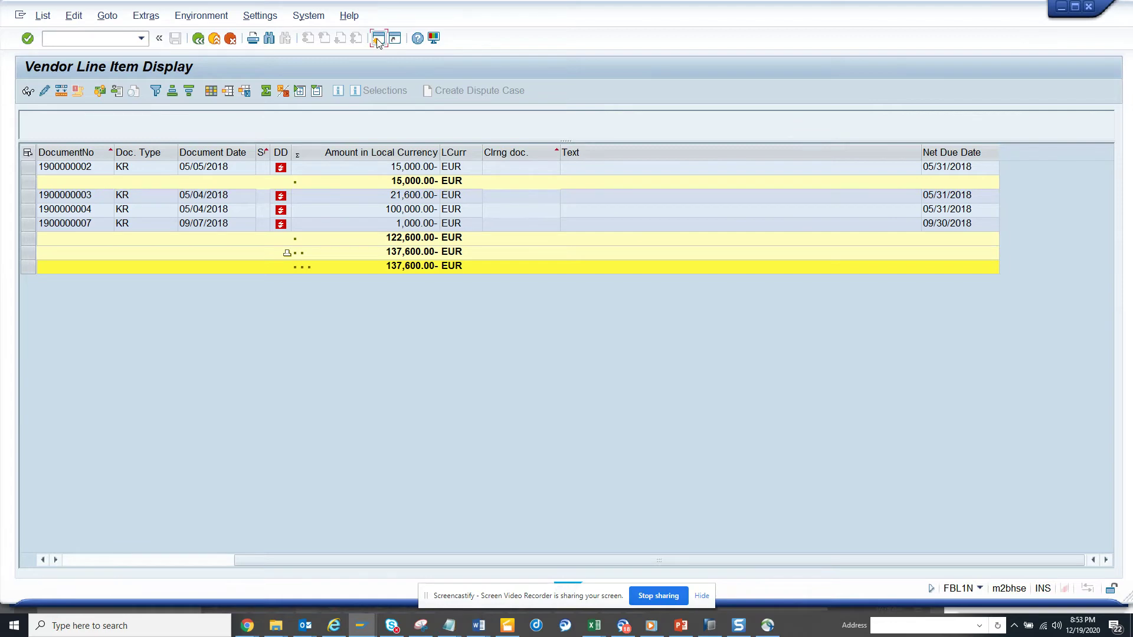
# Open the SU3 user profile on its Parameters tab
pyautogui.write('su3')
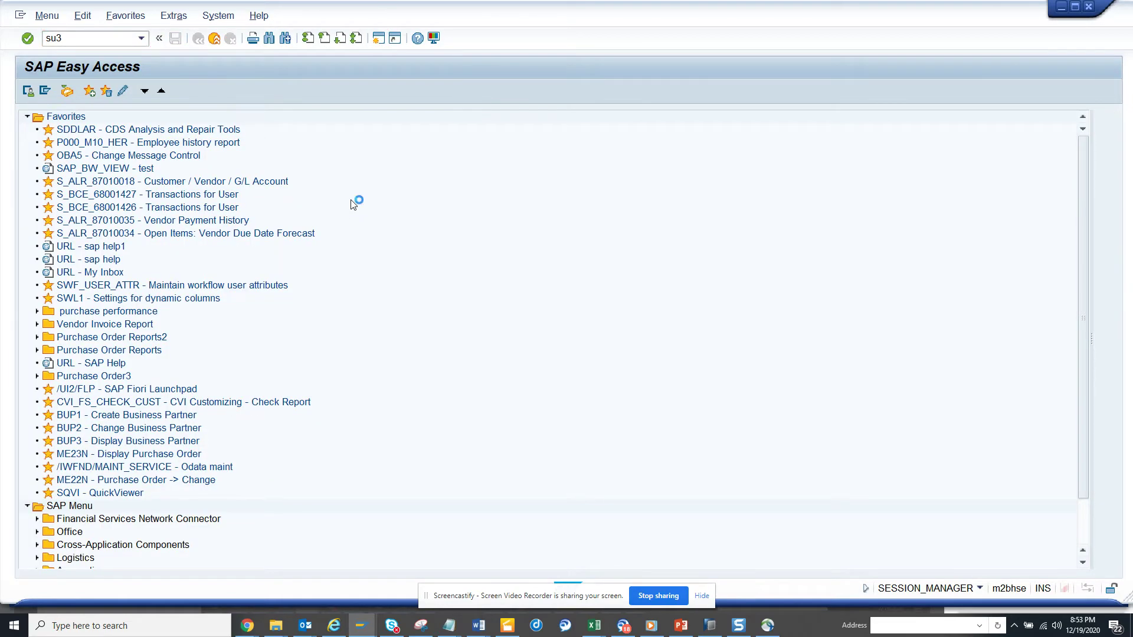
pyautogui.press('Return')
pyautogui.click(175, 157)
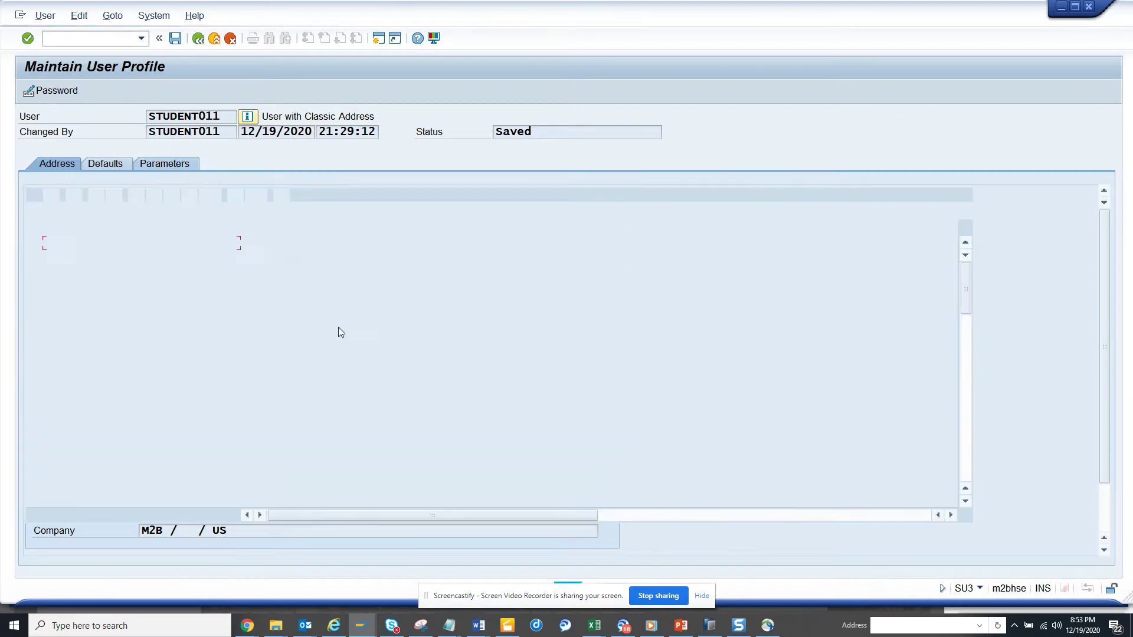
pyautogui.click(965, 463)
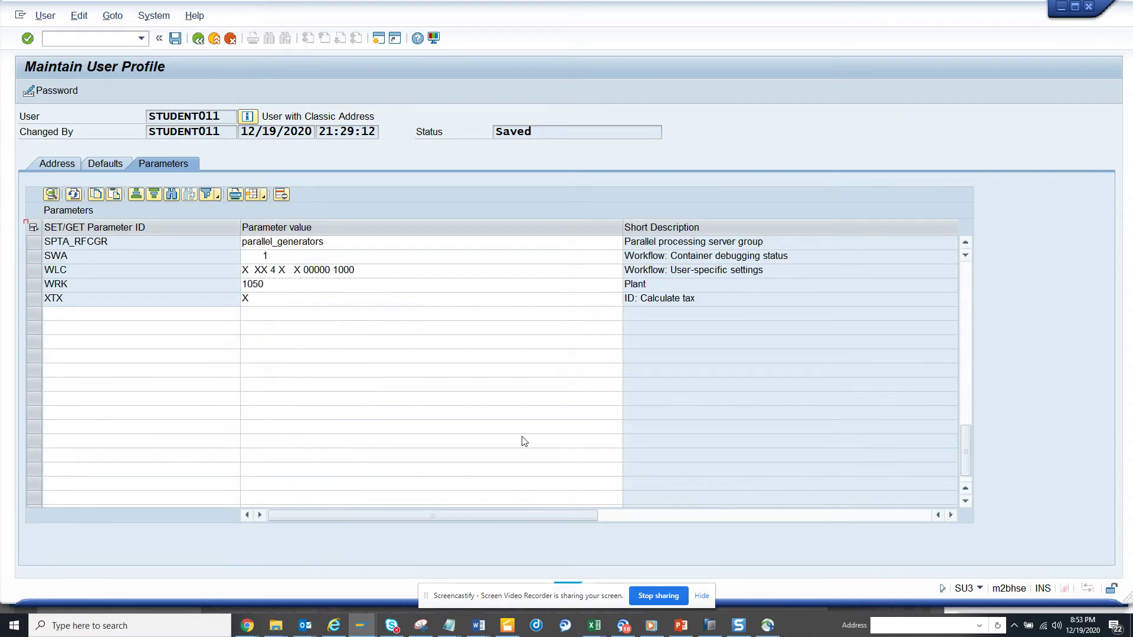
# Add parameter FIT_DUE_DATE_SEL with value X in a new row and save the profile
pyautogui.click(202, 318)
pyautogui.write('FIT_DUE_DATE_SEL')
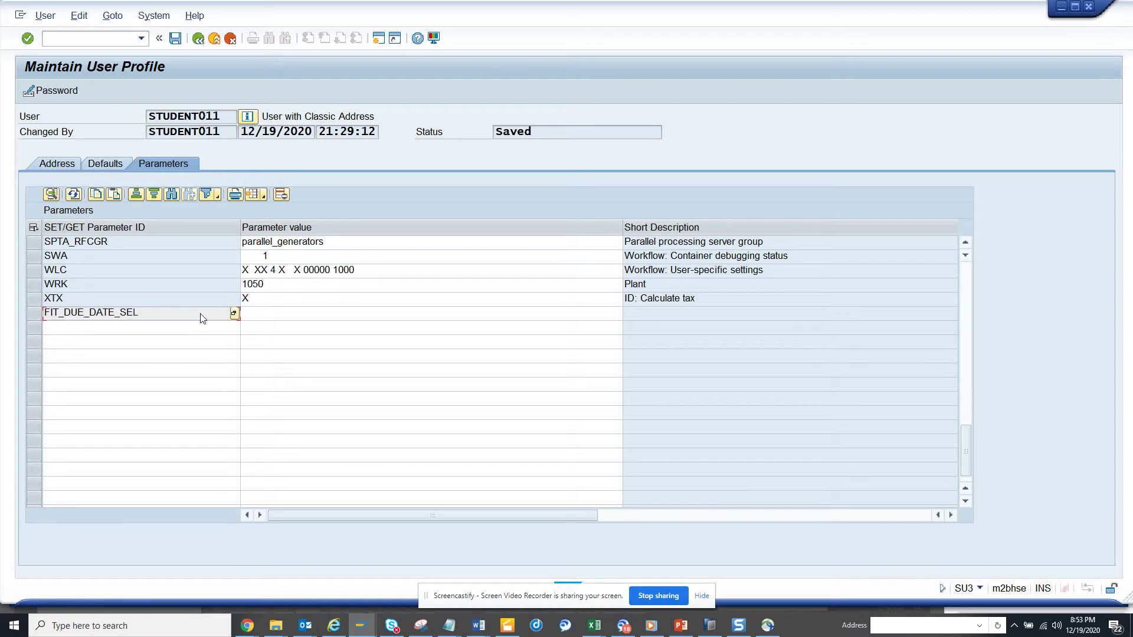
pyautogui.click(295, 320)
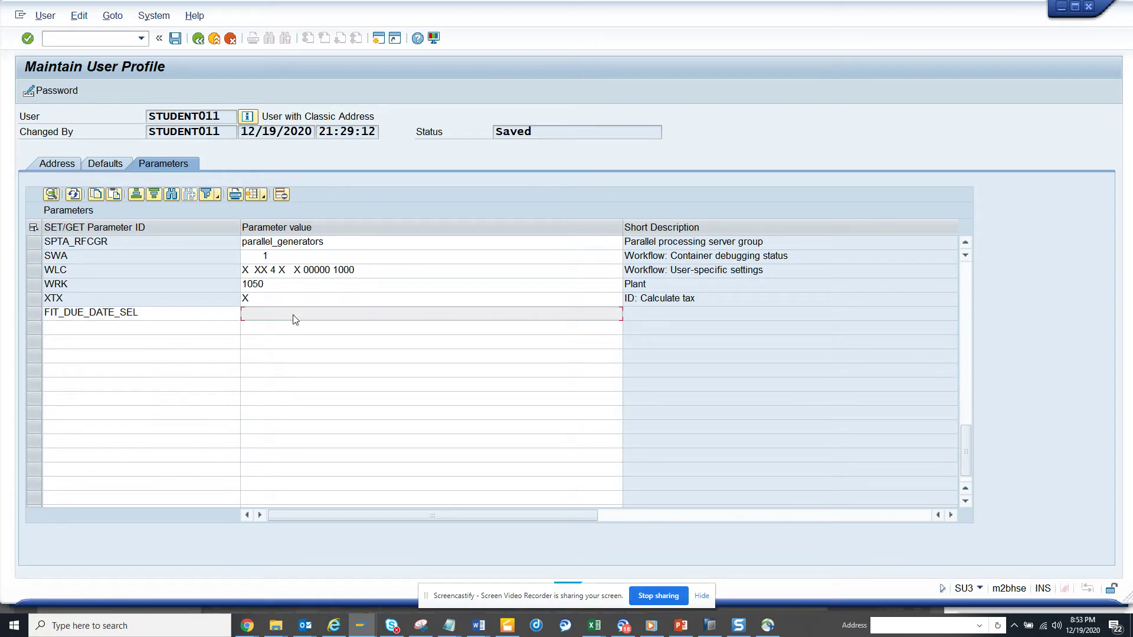
pyautogui.write('X')
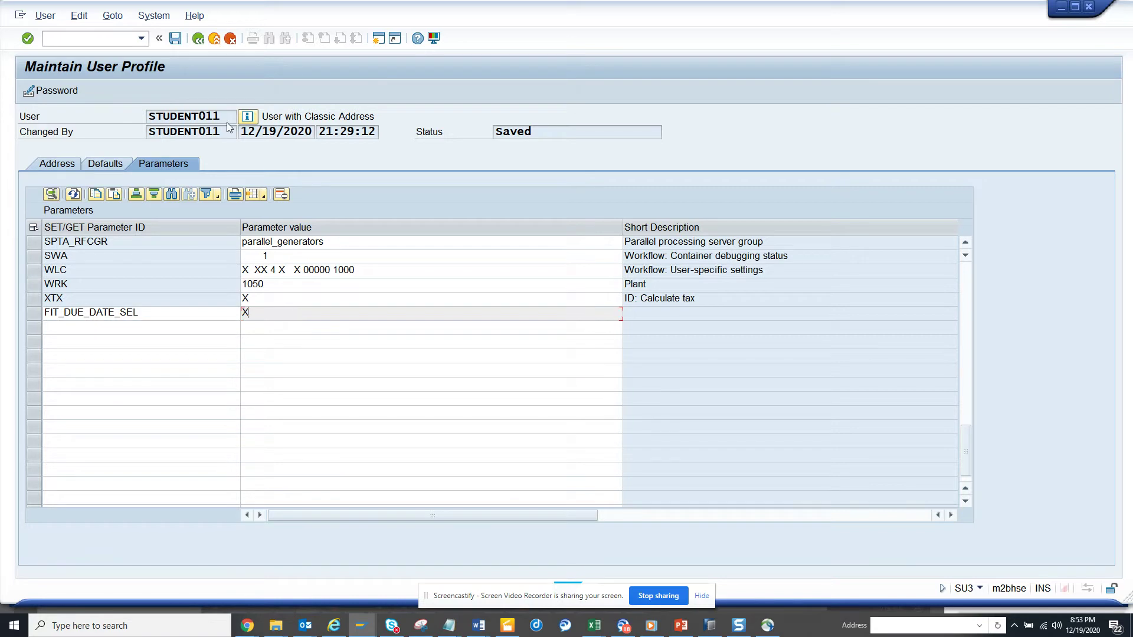
pyautogui.click(175, 38)
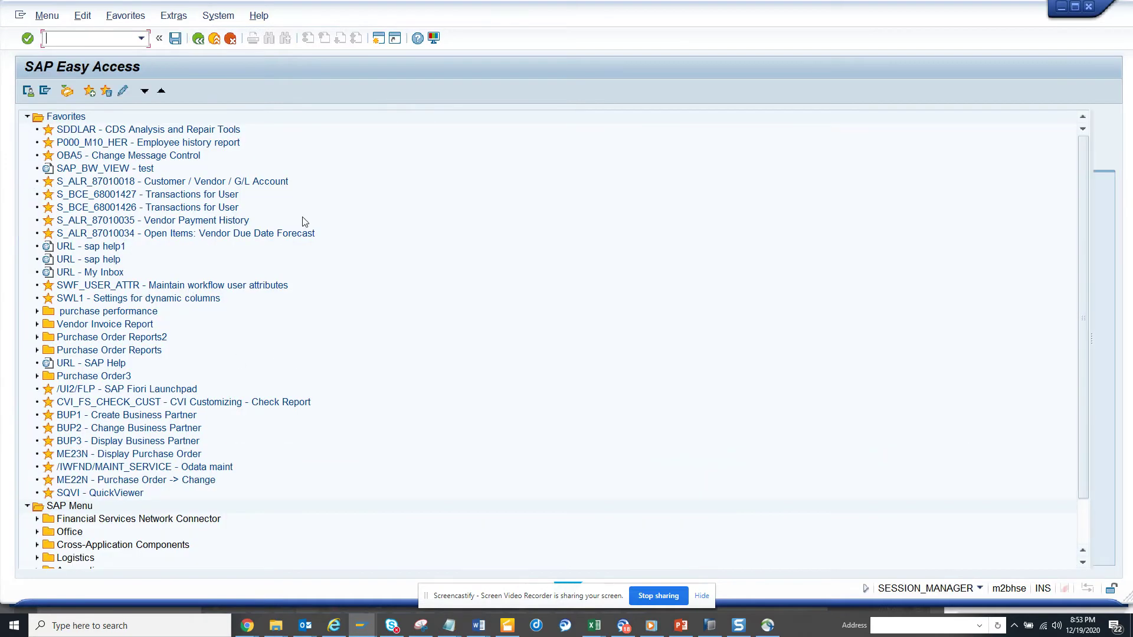
# Return to the FBL1N window and go back to its selection screen, now showing Net Due Date
pyautogui.hotkey('alt', 'Tab')
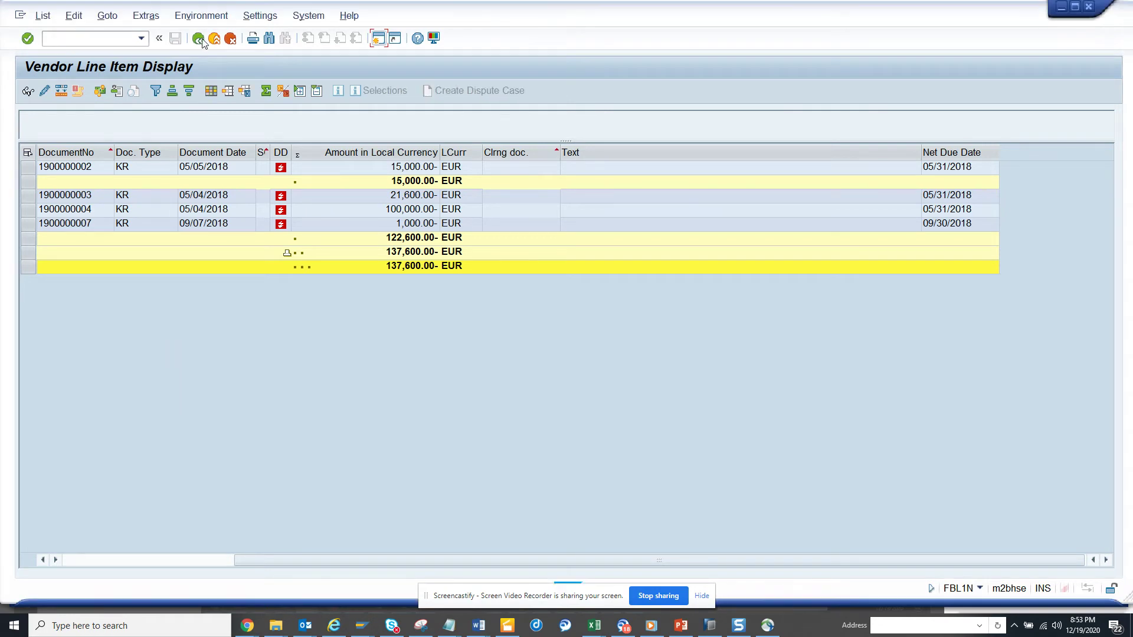
pyautogui.click(202, 40)
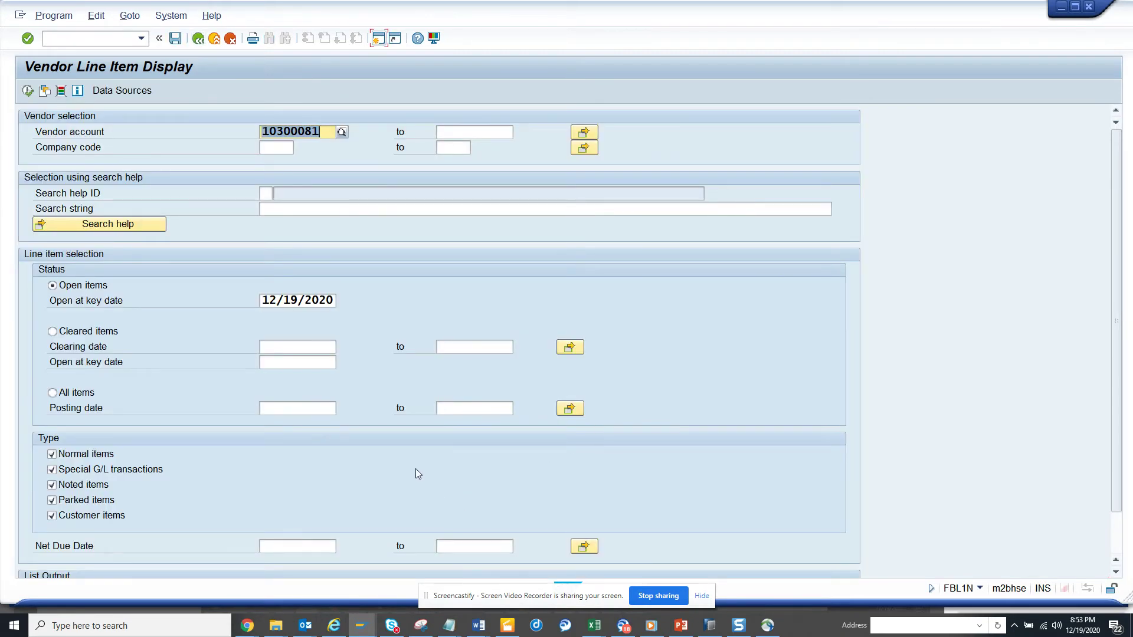
# Set the lower Net Due Date to 12/01/2020 from the calendar
pyautogui.click(316, 546)
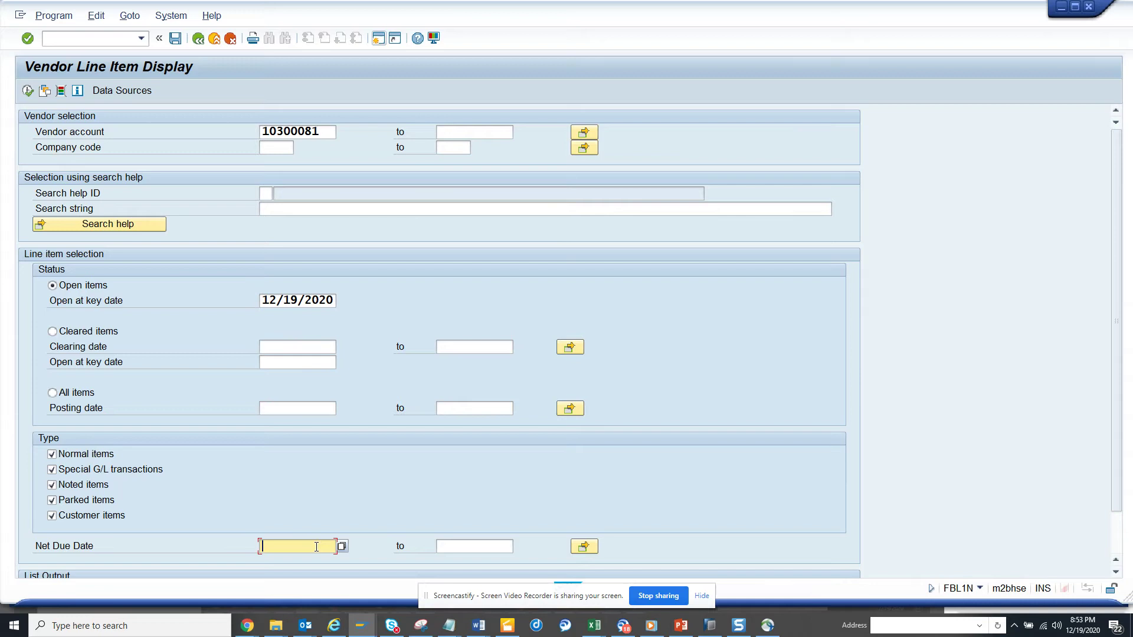
pyautogui.write('01')
pyautogui.click(342, 546)
pyautogui.doubleClick(271, 283)
# Set the upper Net Due Date to 12/19/2020 and execute, which returns no items
pyautogui.click(470, 543)
pyautogui.press('F8')
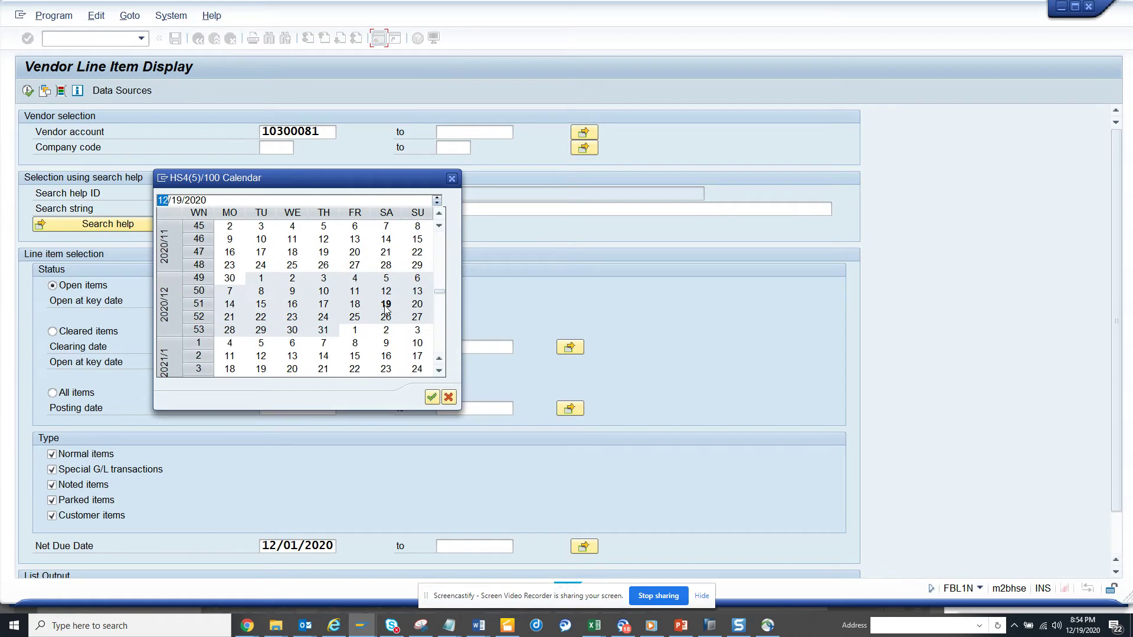
pyautogui.doubleClick(387, 310)
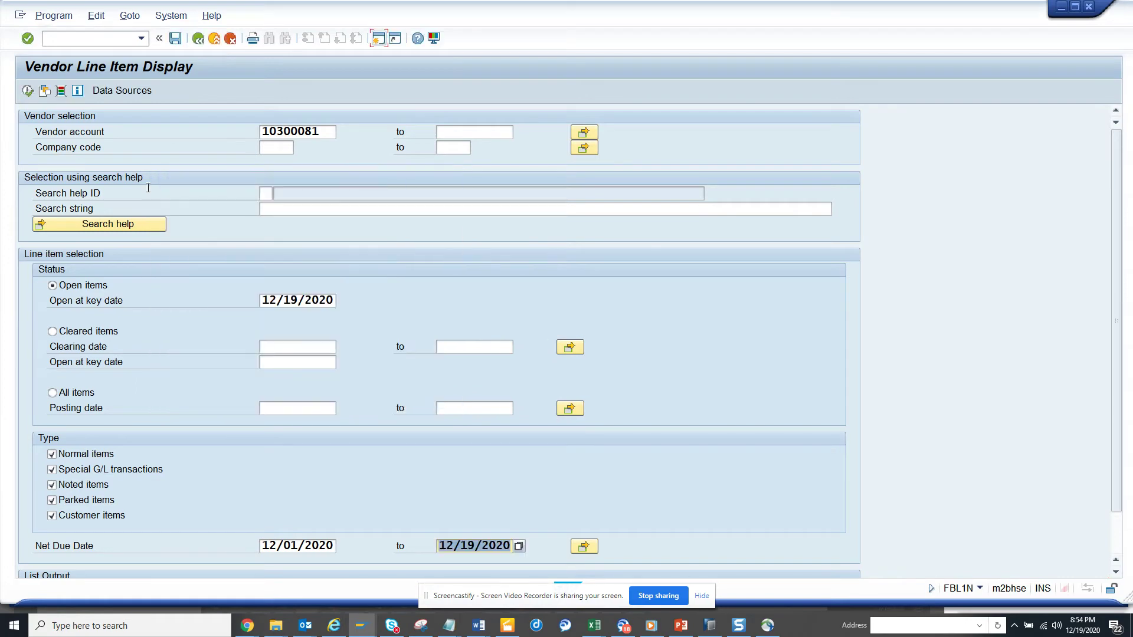
pyautogui.click(27, 90)
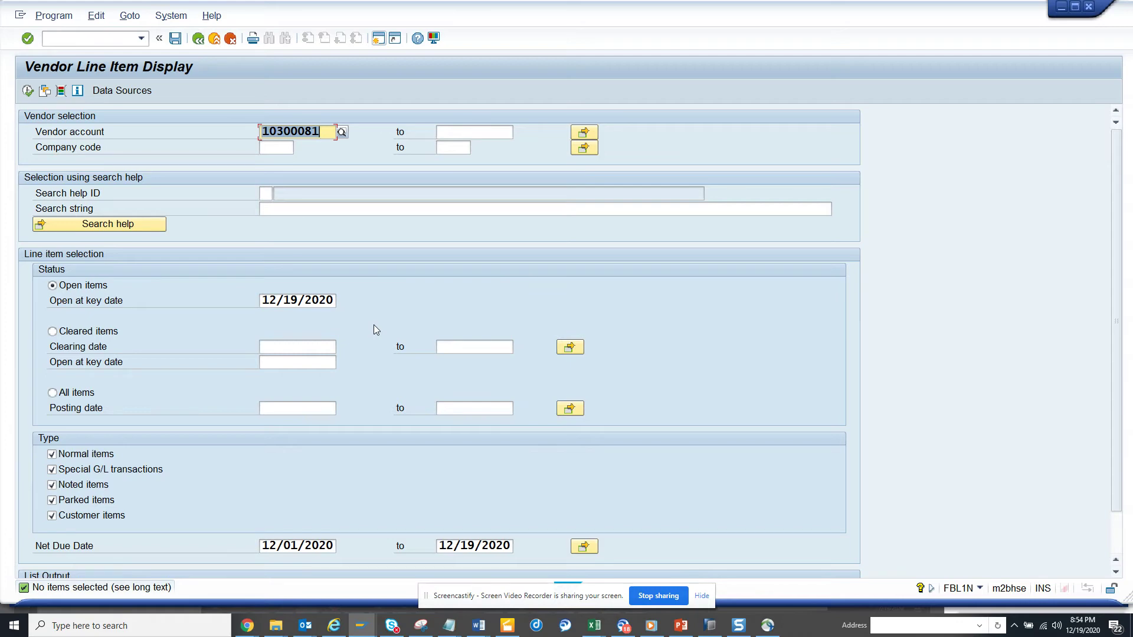
# Switch to FBL5N with /nfbl5n and check its empty Net Due Date range fields
pyautogui.click(112, 40)
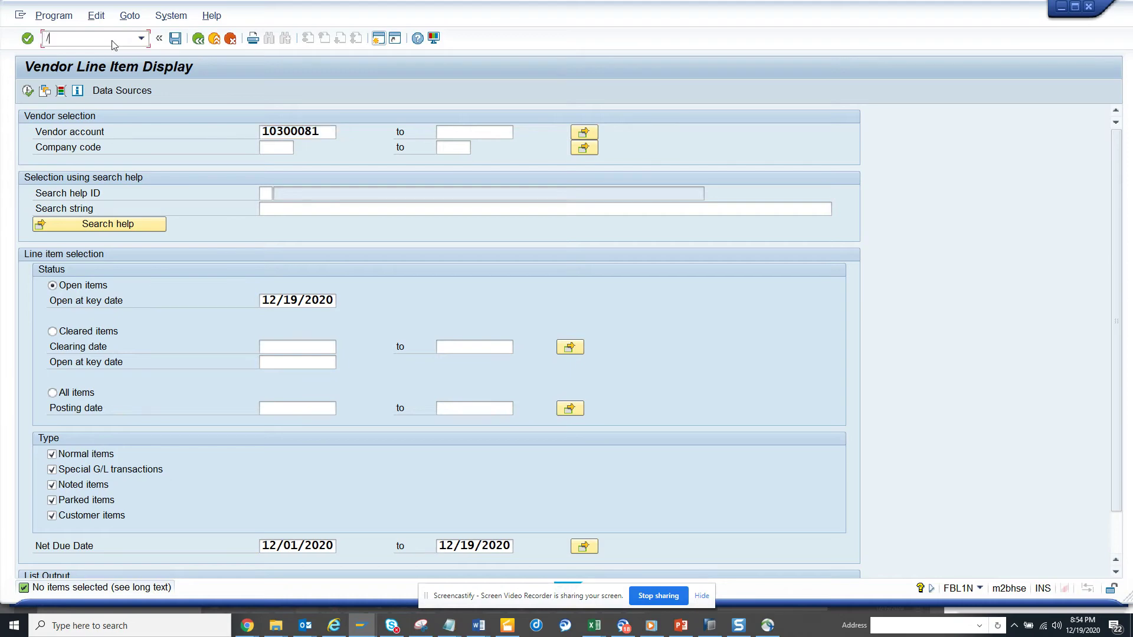
pyautogui.write('/nfbl5n')
pyautogui.press('Return')
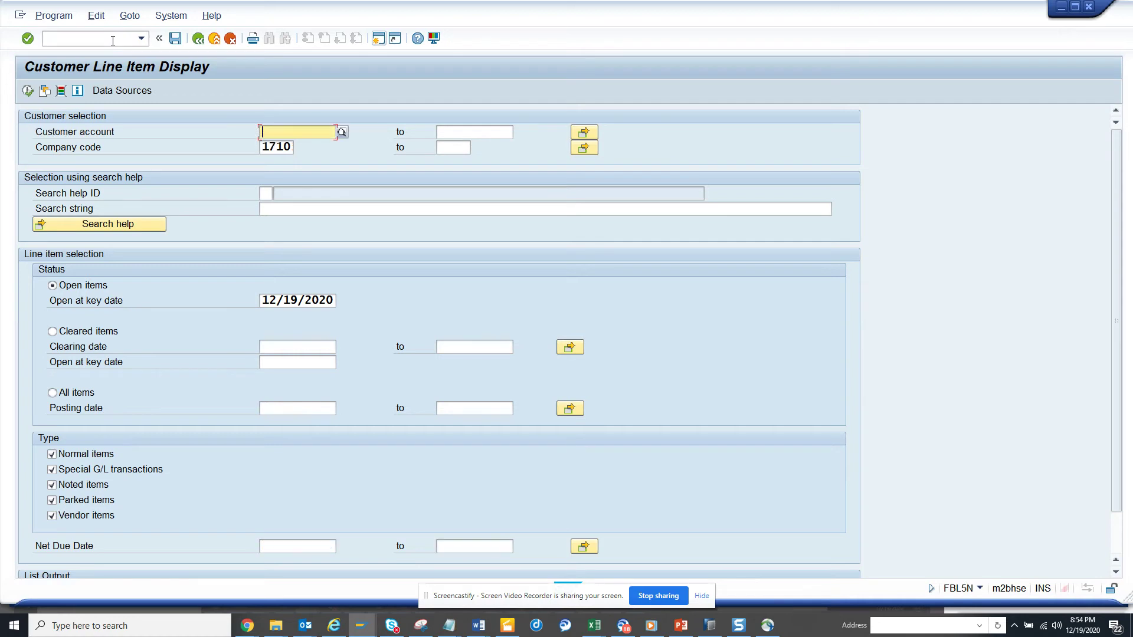
pyautogui.click(276, 544)
pyautogui.click(464, 546)
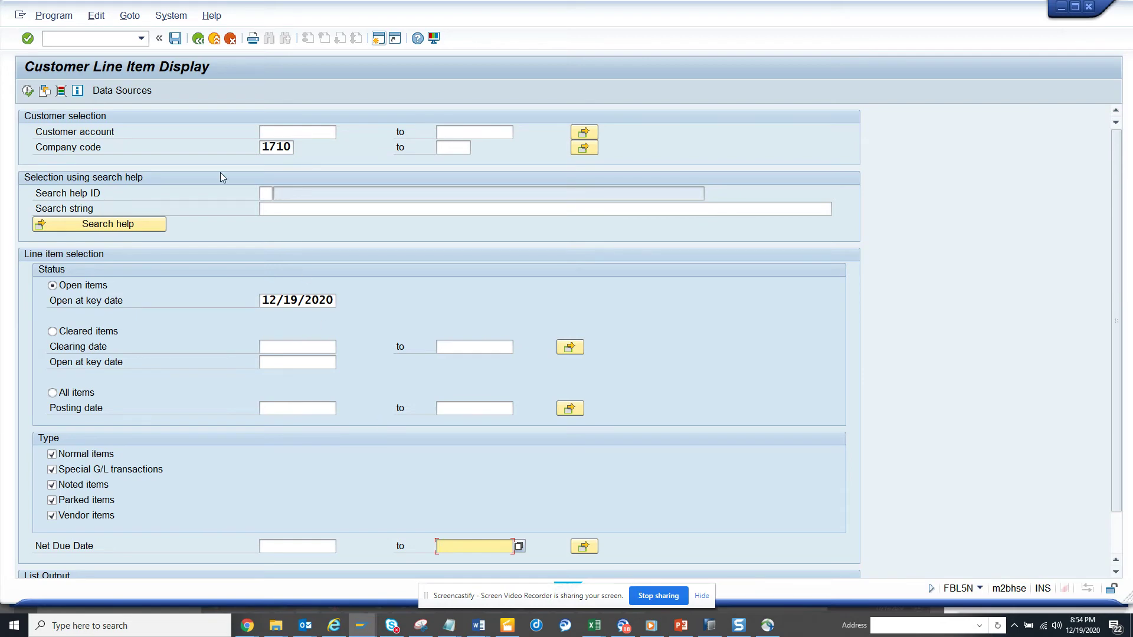
pyautogui.click(119, 40)
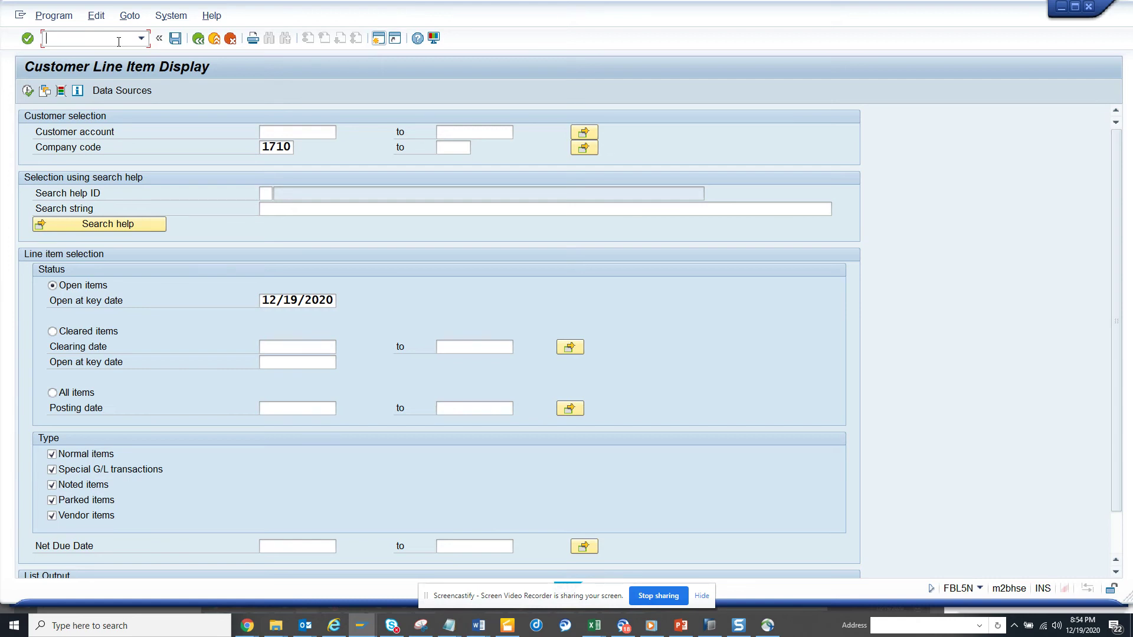
# Open FBL3N with /nfbl3n, then go back to the SAP Easy Access menu
pyautogui.write('/nfbl3n')
pyautogui.press('Return')
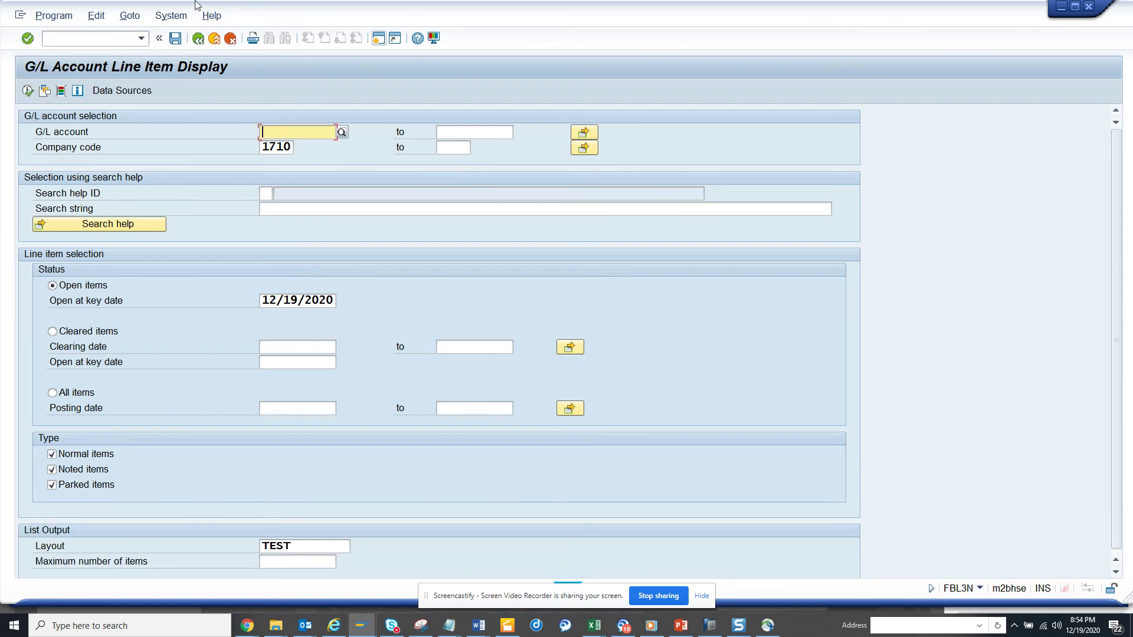
pyautogui.click(198, 38)
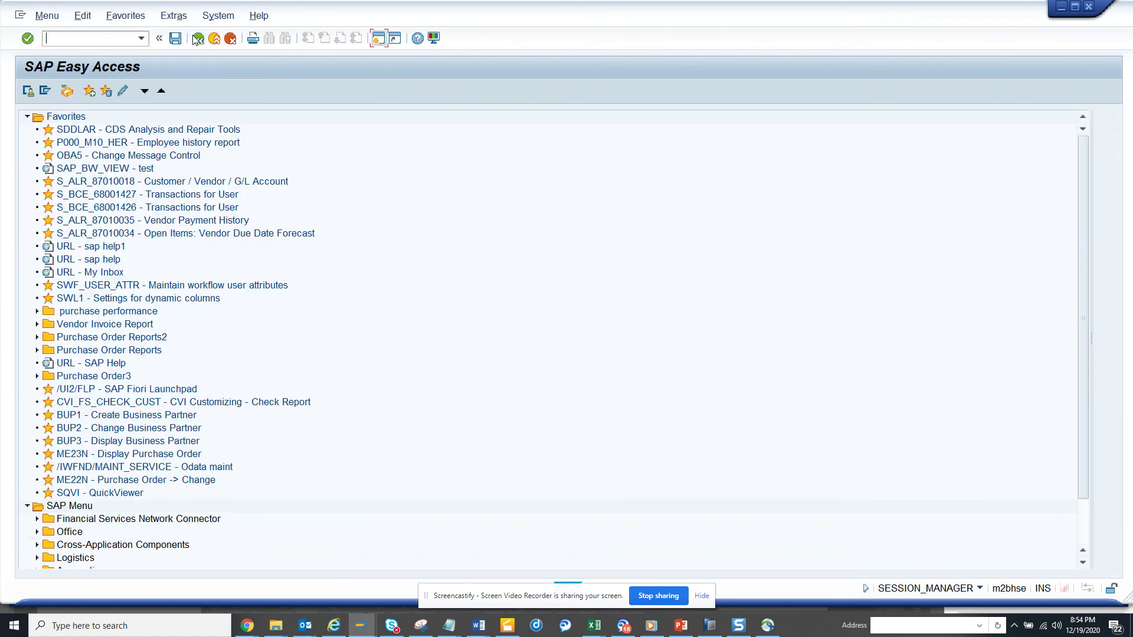